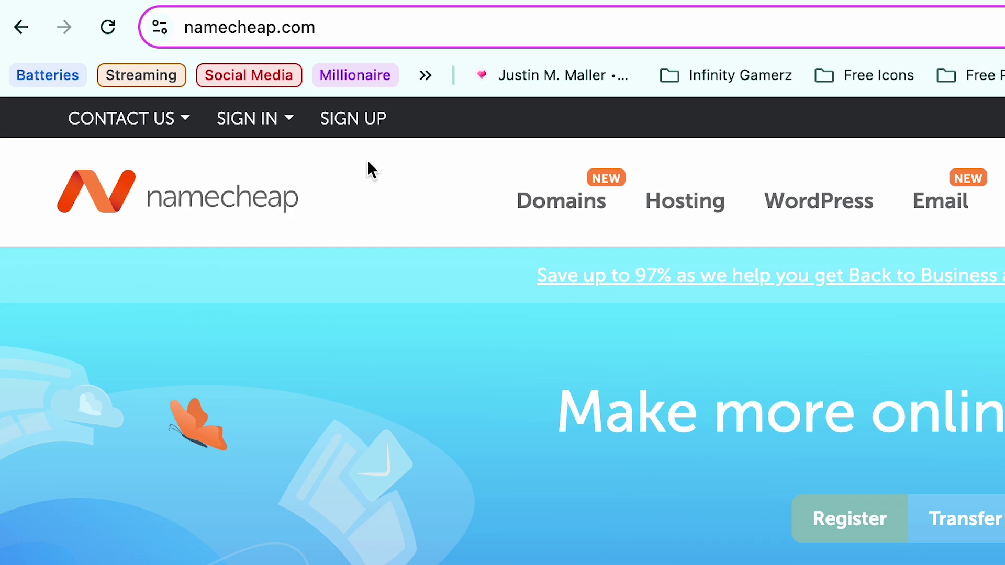
Open the account sign-up page and look over the fields of the registration form.
click(353, 120)
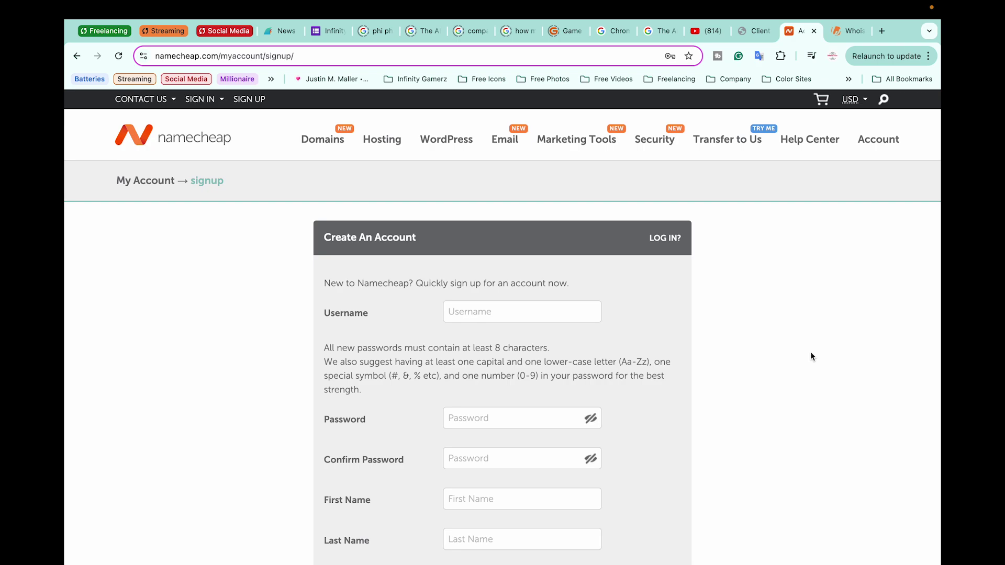
scroll(811, 353, down, 3)
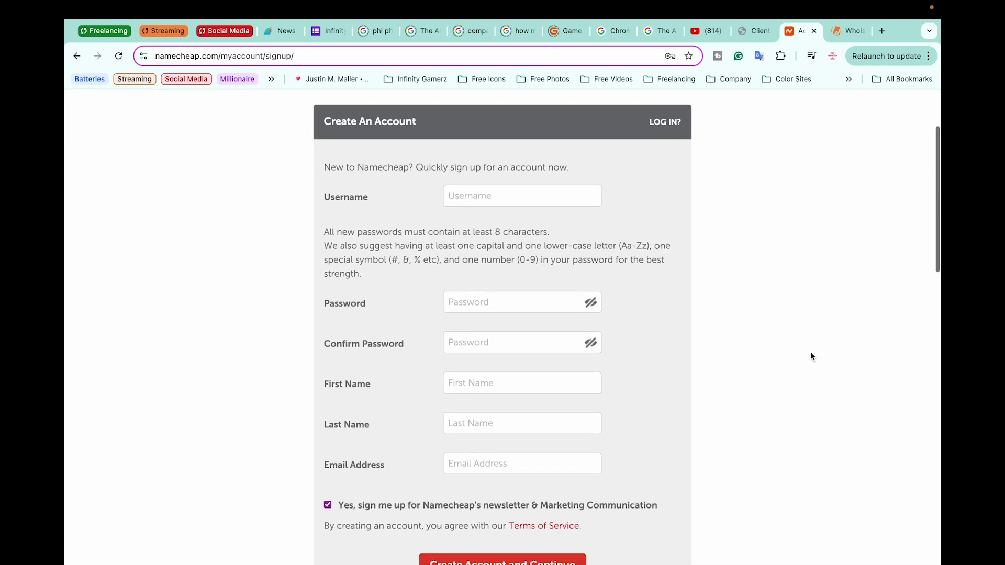
scroll(810, 352, up, 3)
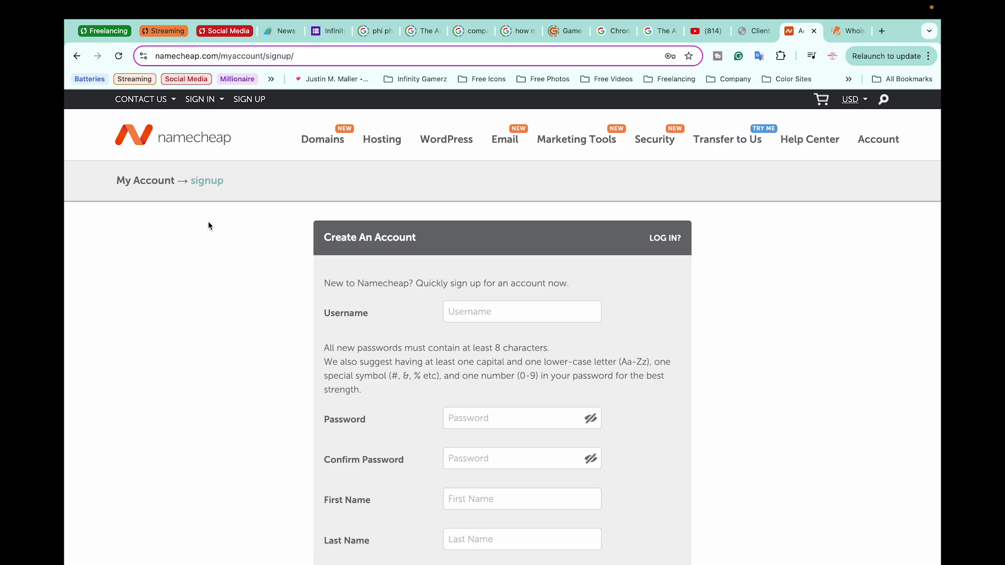
mouse_move(214, 102)
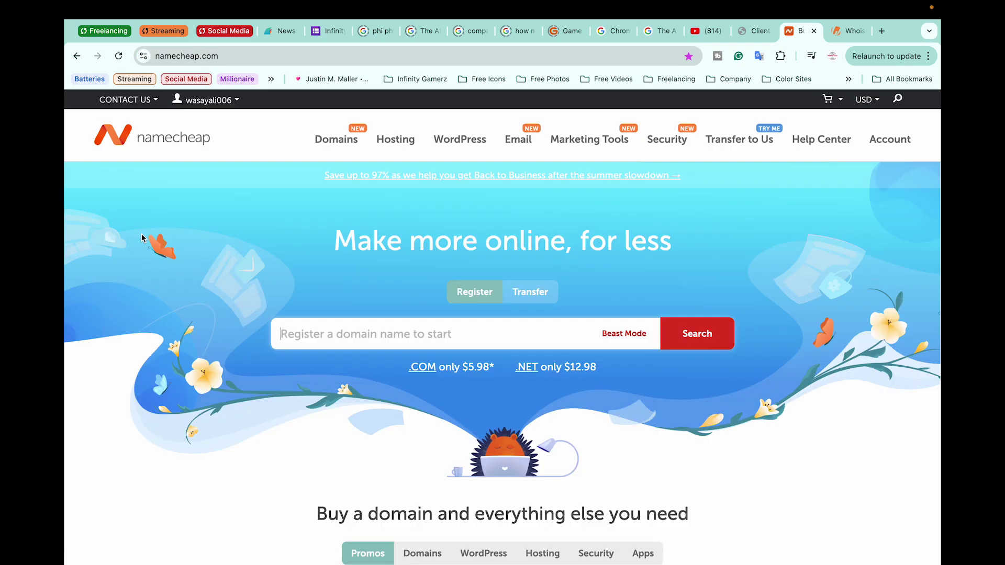
Open the Shared Hosting plans page.
mouse_move(389, 137)
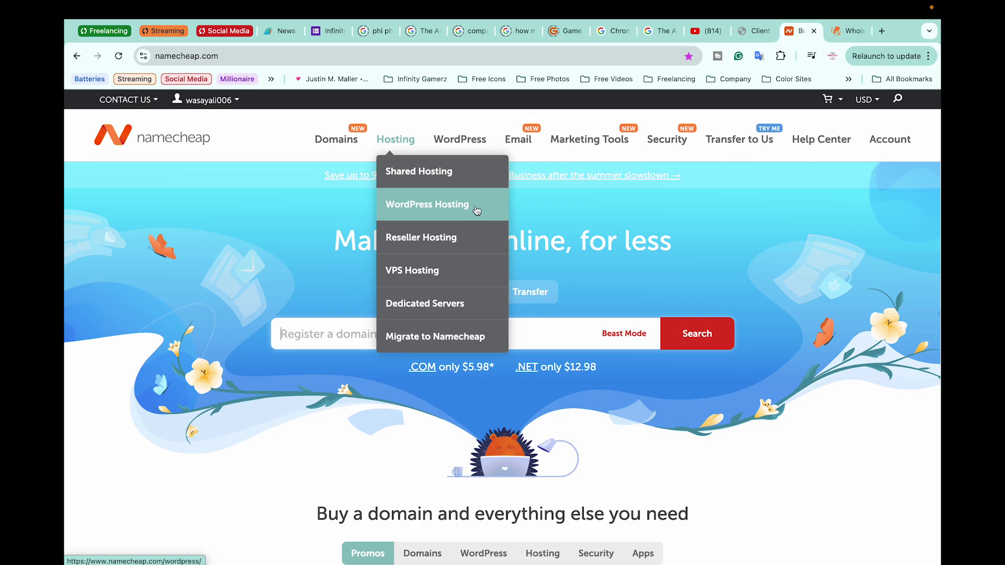
click(479, 183)
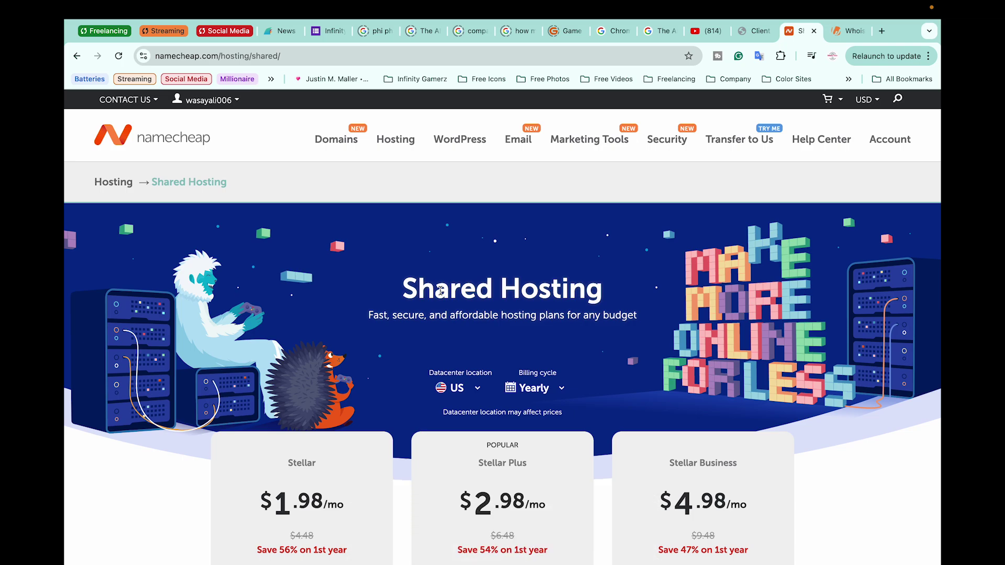
drag(404, 292, 599, 282)
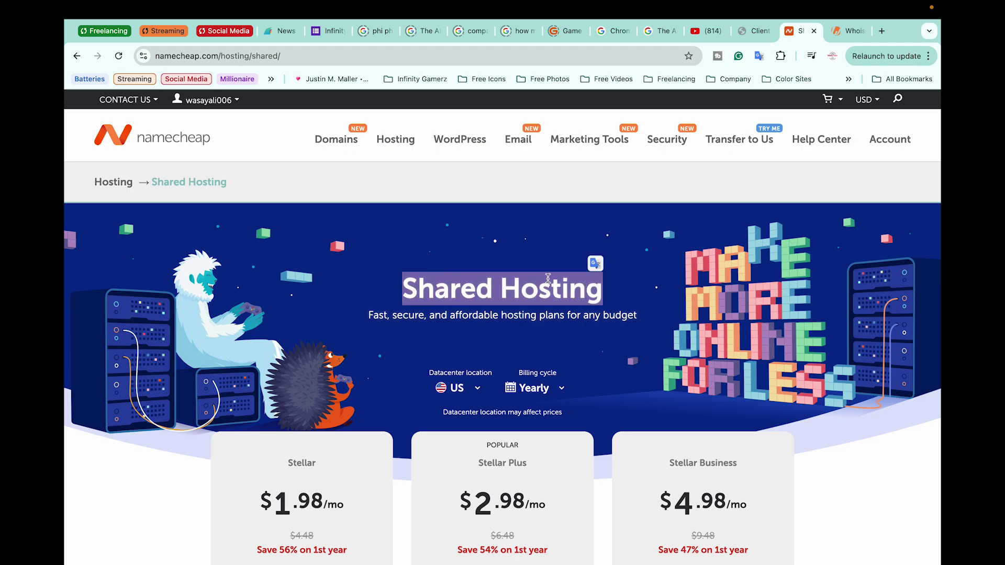
scroll(548, 278, down, 1)
scroll(548, 279, down, 1)
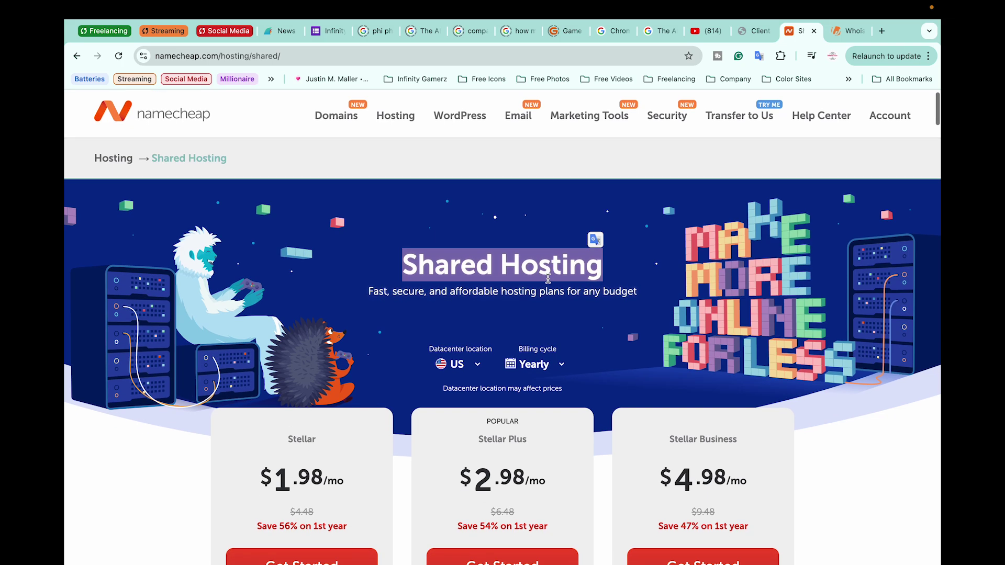
scroll(502, 290, up, 2)
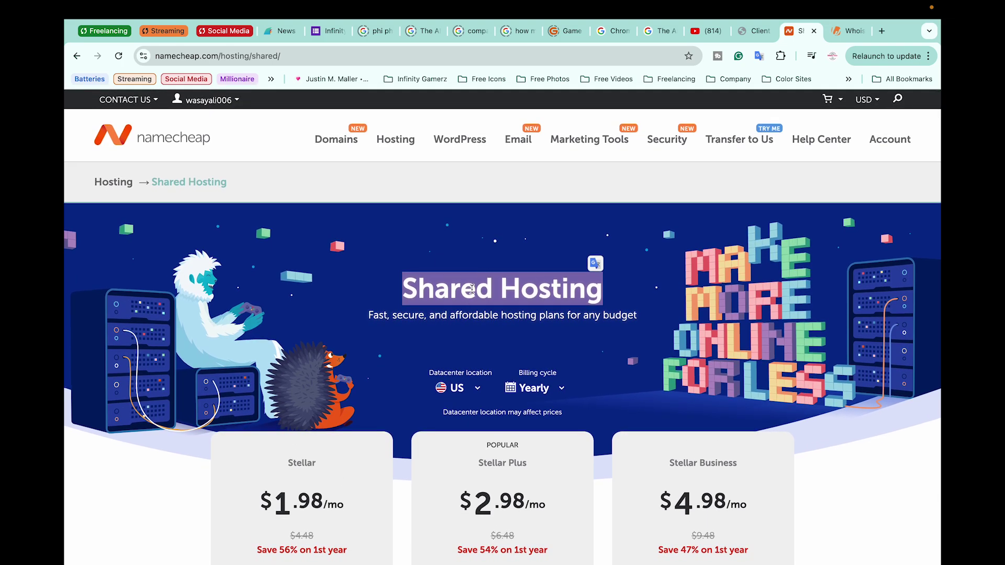
double_click(471, 296)
click(472, 289)
Set the datacenter location for the shared hosting plans to UK.
scroll(471, 289, down, 3)
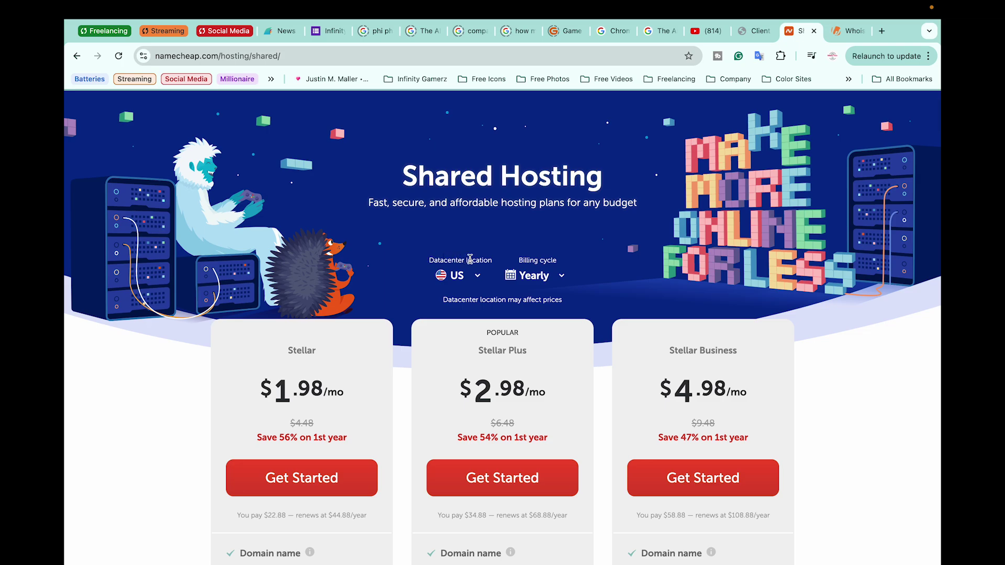
click(477, 276)
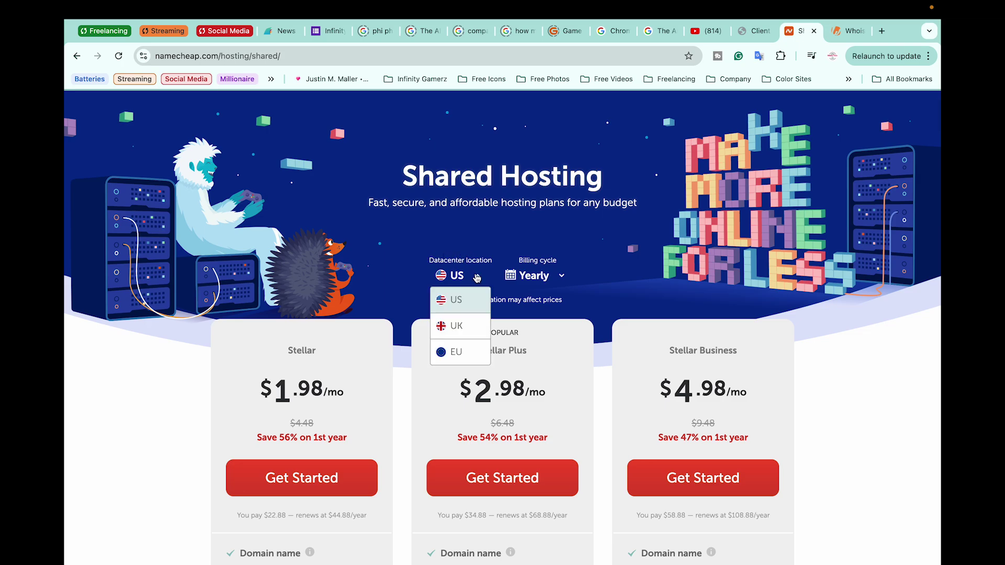
click(471, 334)
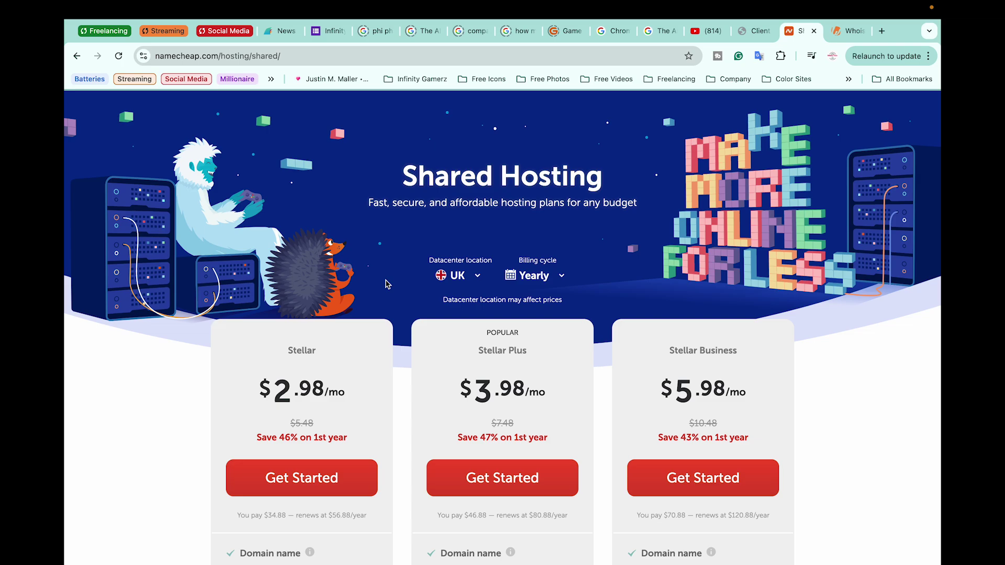
Try the Monthly and Yearly billing cycles to compare the shared hosting plan prices.
click(533, 276)
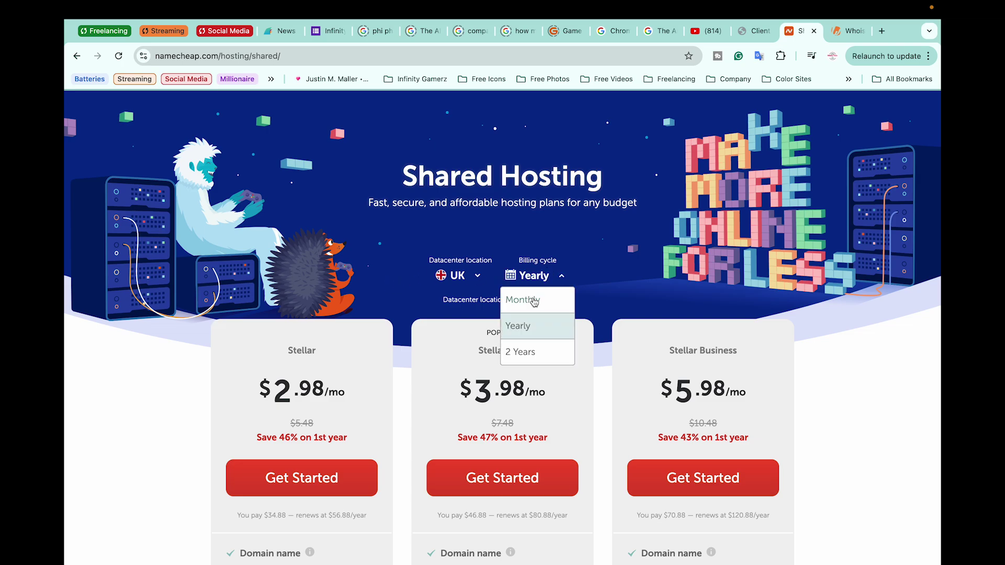
click(531, 299)
scroll(536, 209, down, 3)
scroll(537, 200, up, 1)
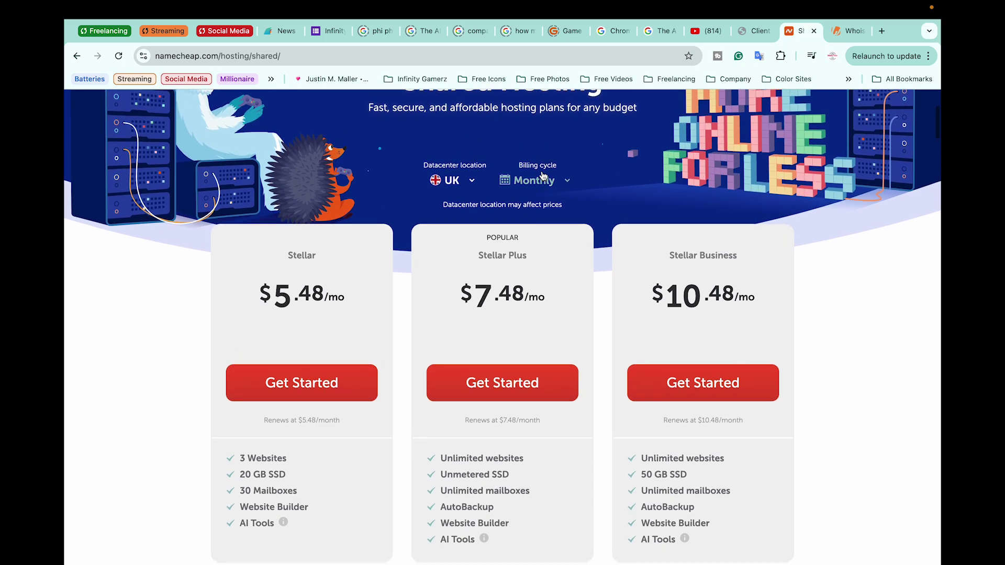
click(543, 178)
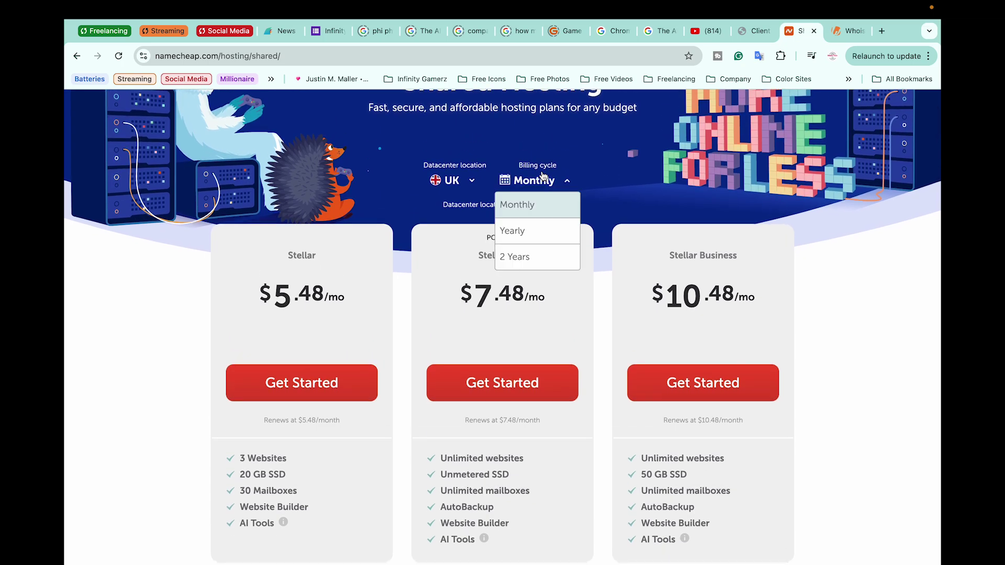
click(535, 231)
scroll(535, 230, down, 1)
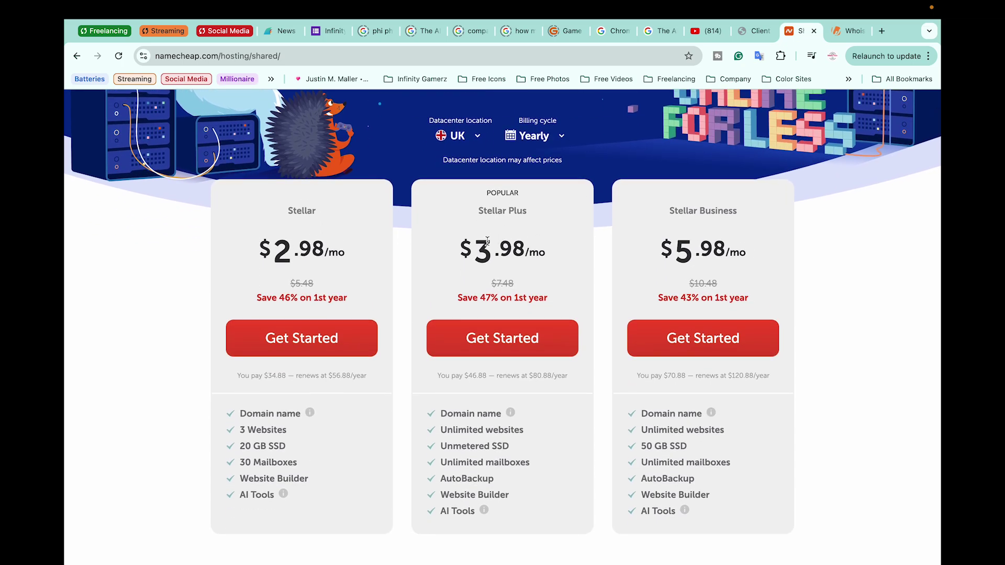
Set the billing cycle to 2 Years and examine the price and storage of the Stellar Plus plan.
click(557, 131)
click(534, 212)
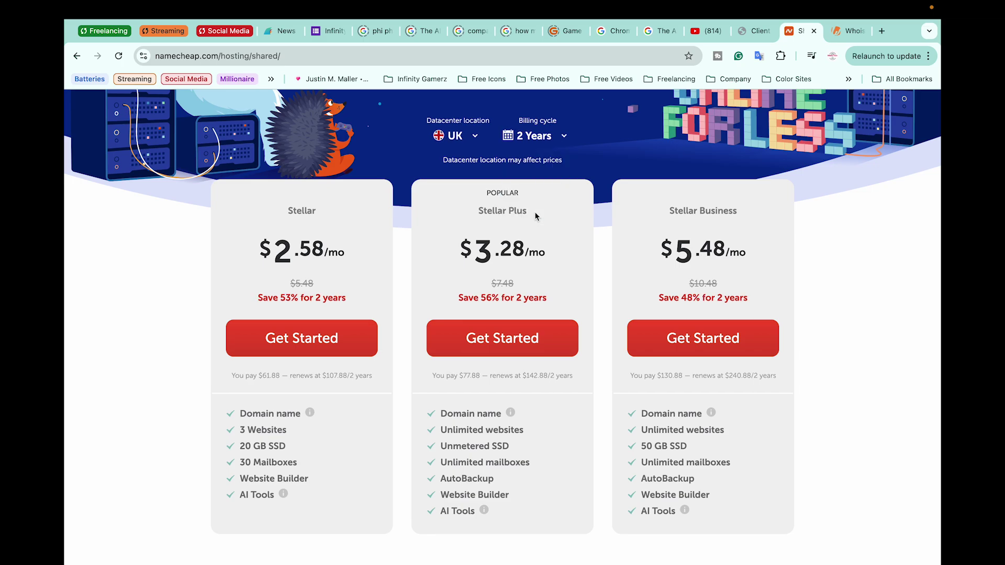
drag(475, 256, 551, 258)
click(567, 259)
drag(491, 283, 524, 284)
click(524, 284)
drag(442, 446, 513, 444)
click(538, 451)
double_click(459, 446)
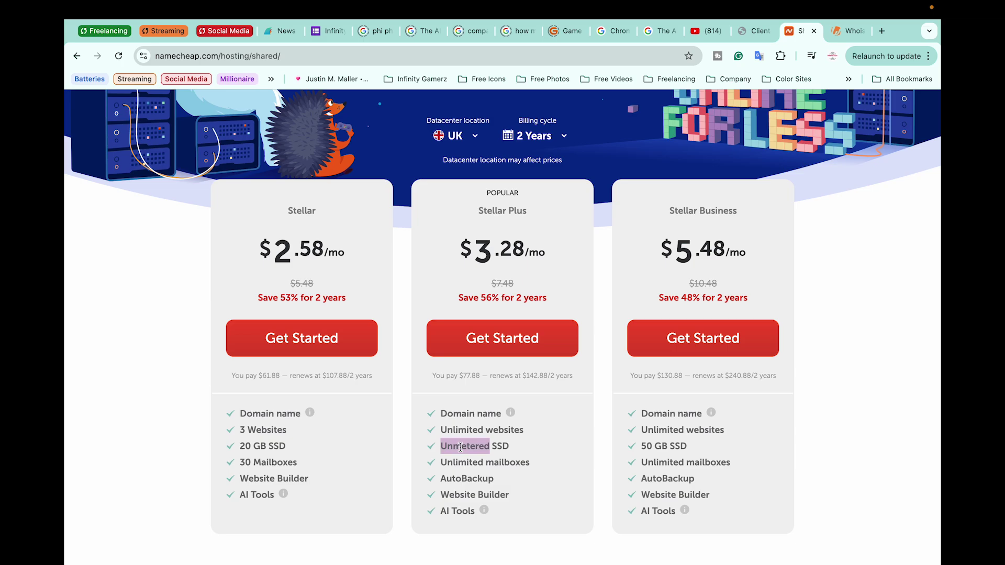
click(563, 427)
Examine the shared hosting features and the technical specifications table for the three plans.
scroll(563, 426, down, 10)
scroll(563, 427, down, 20)
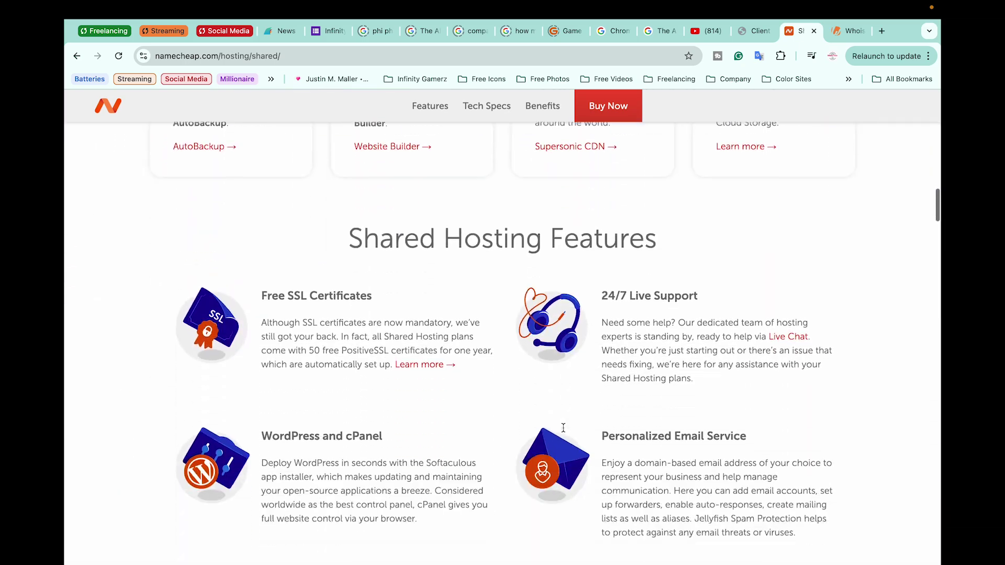
scroll(558, 397, down, 6)
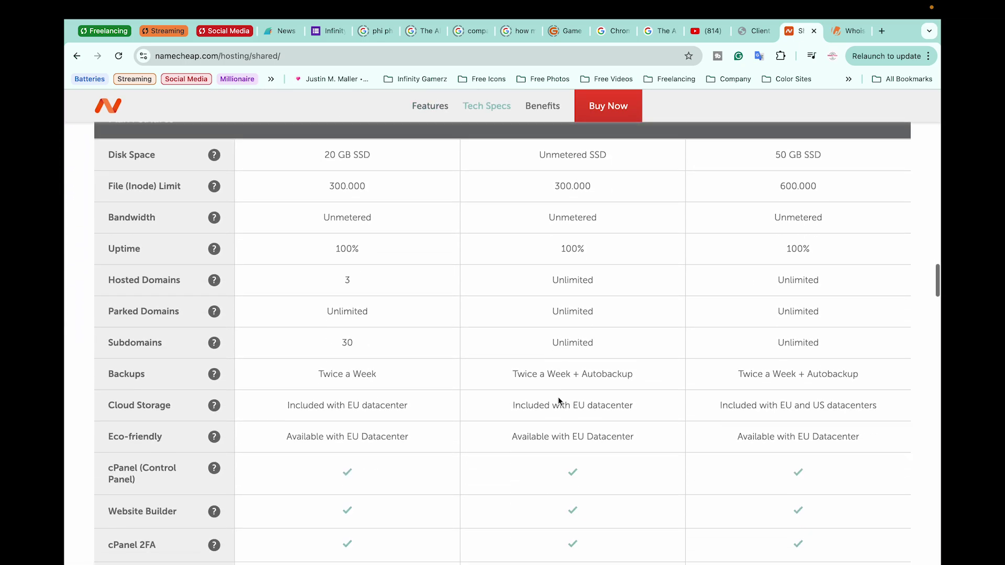
scroll(557, 396, up, 7)
scroll(557, 397, down, 15)
scroll(558, 397, down, 2)
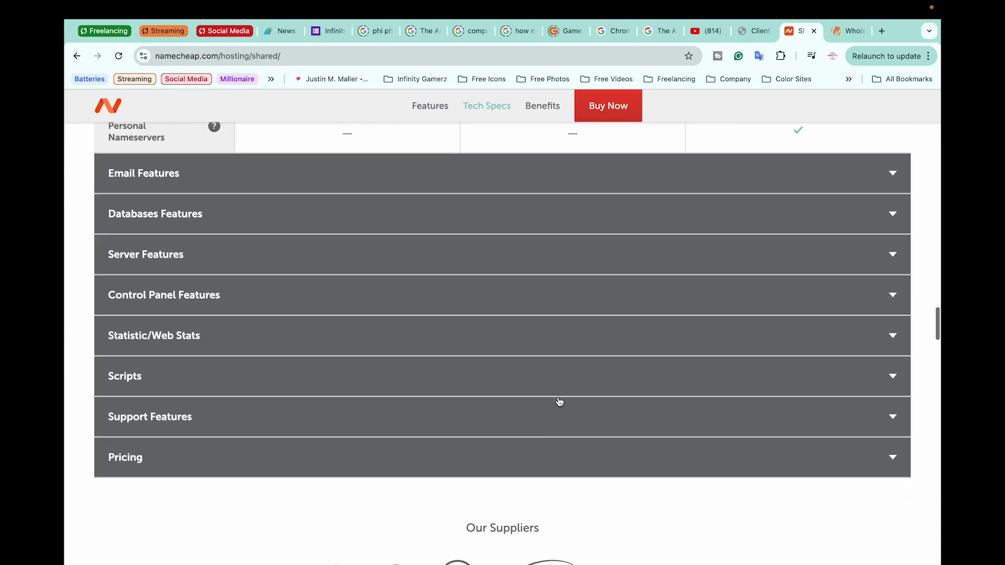
click(269, 259)
scroll(437, 370, up, 15)
scroll(438, 372, up, 20)
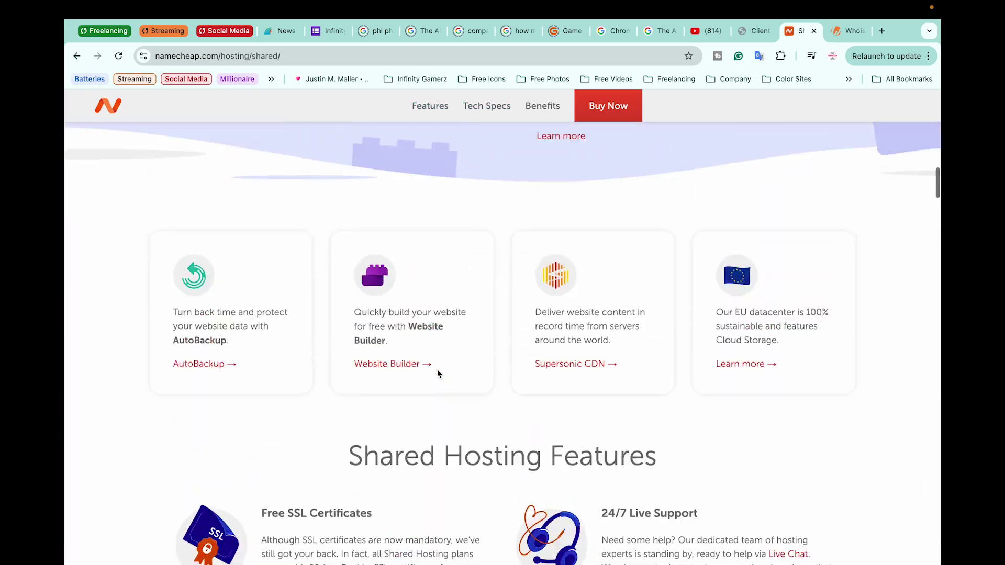
scroll(438, 372, down, 2)
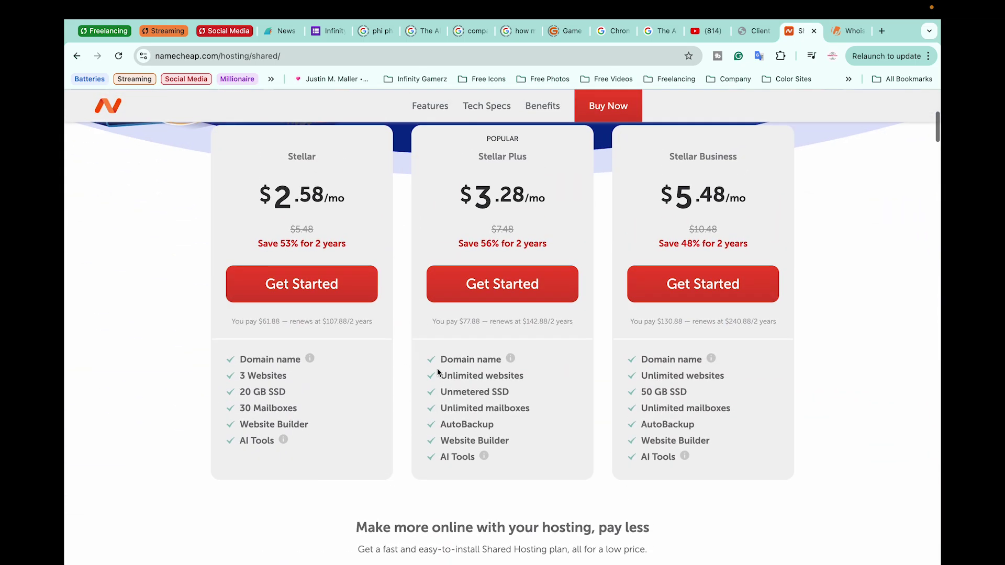
Start an order for the Stellar Plus plan and check the disk space and website allowance in its summary.
scroll(523, 183, up, 1)
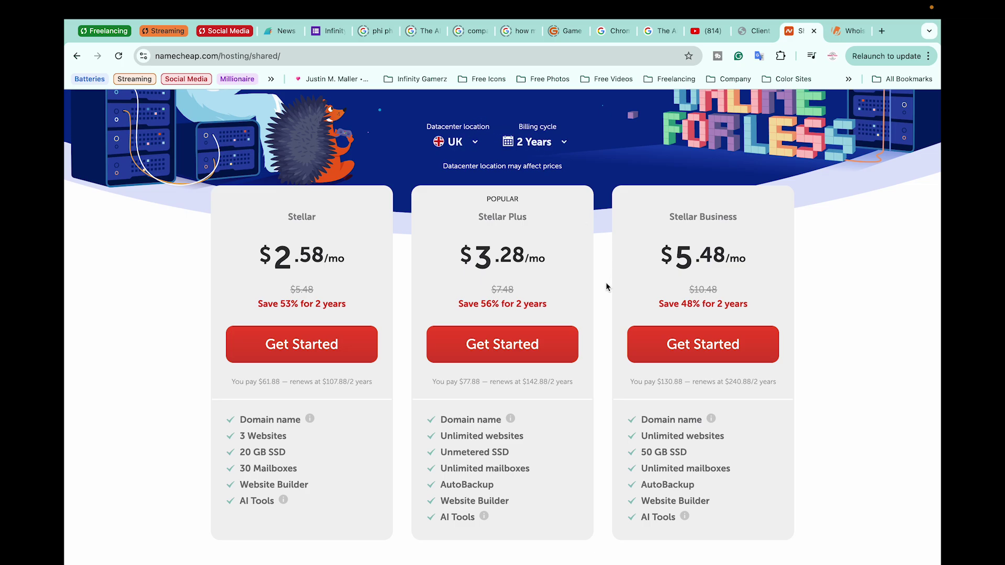
click(529, 346)
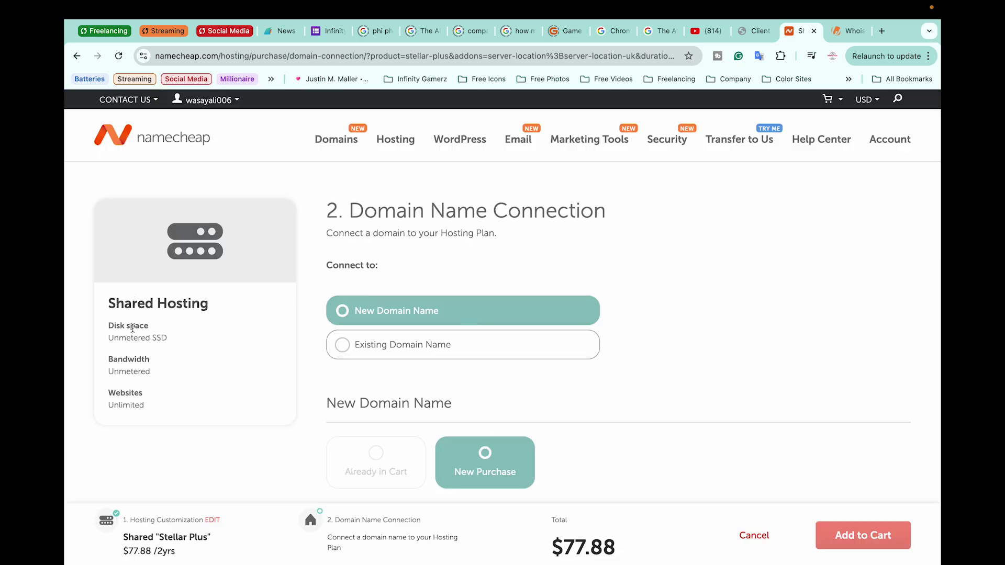
double_click(159, 338)
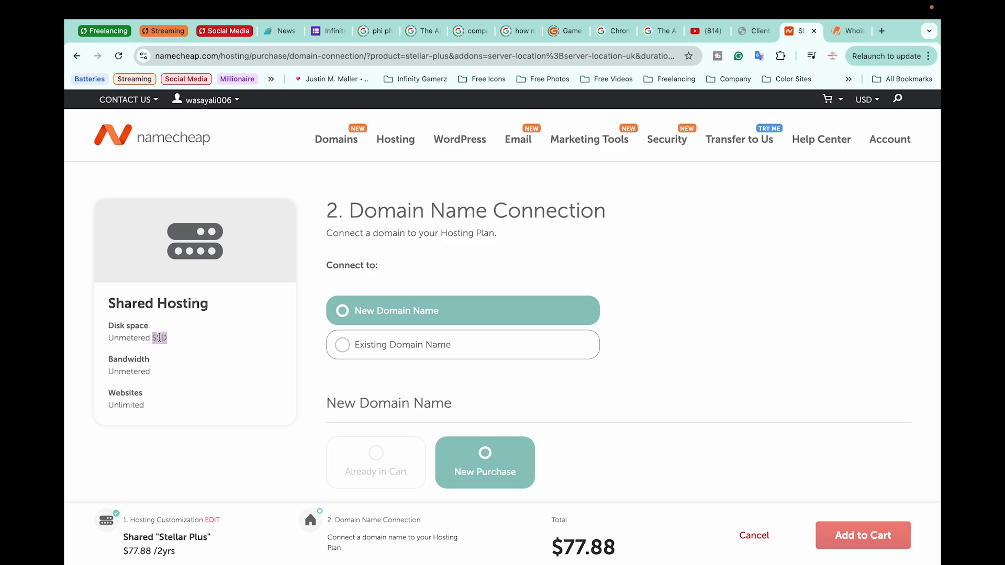
click(199, 337)
triple_click(123, 403)
click(178, 385)
Connect the hosting plan to the existing third-party domain infinitygamerz.com.pk.
click(379, 348)
scroll(638, 397, down, 2)
scroll(639, 397, down, 2)
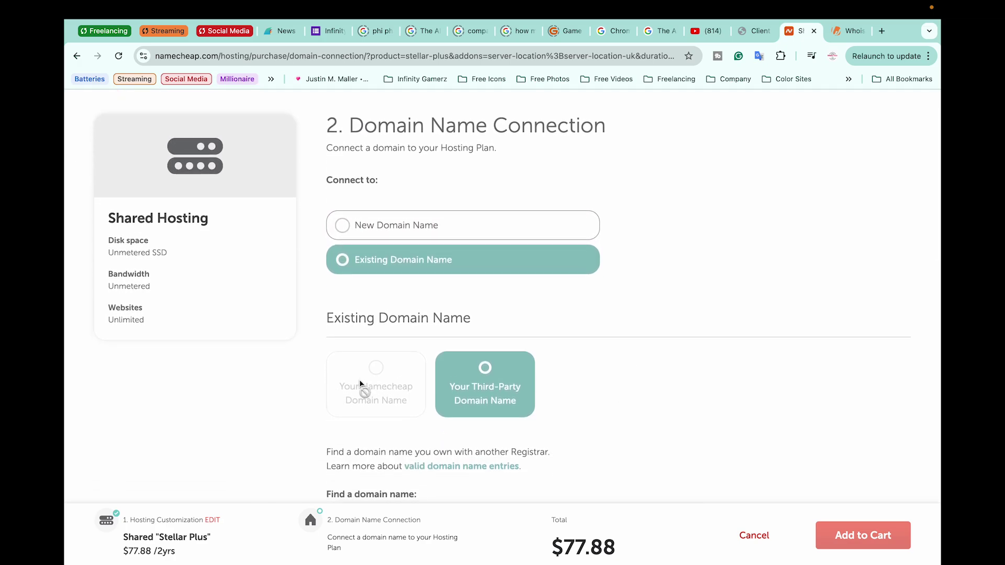
scroll(617, 394, down, 3)
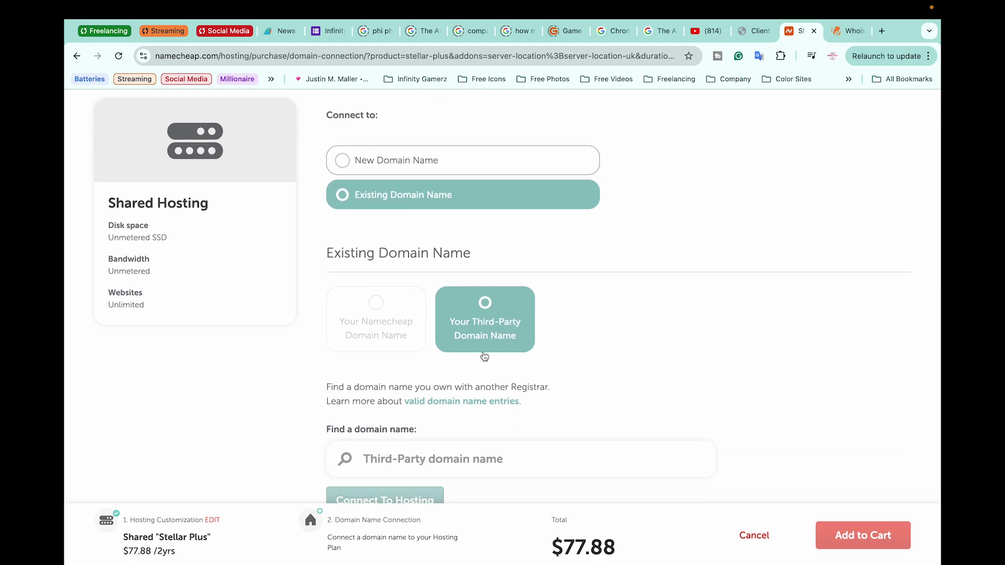
scroll(700, 397, down, 3)
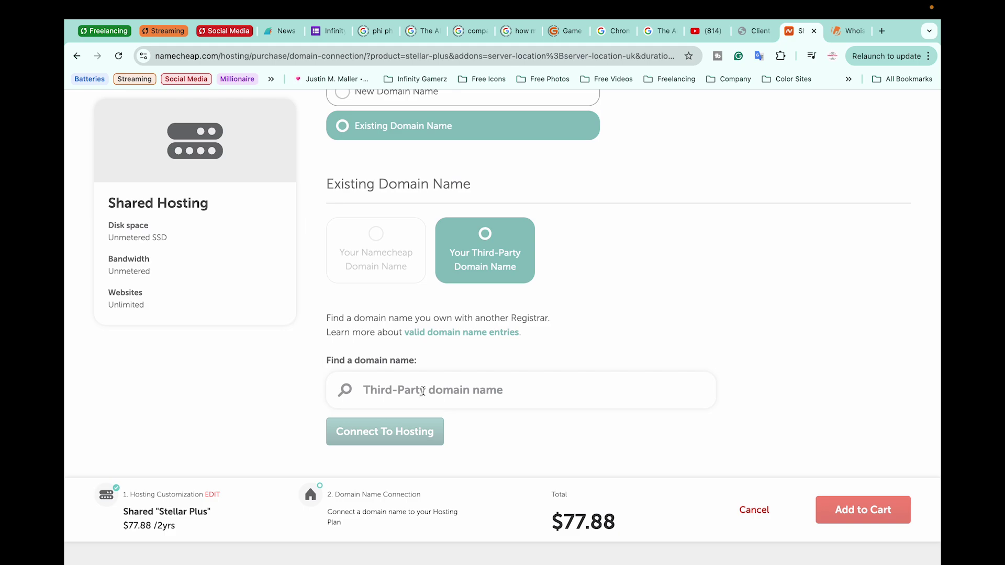
scroll(422, 391, down, 1)
click(372, 340)
text(infinitygamerz.com.pk)
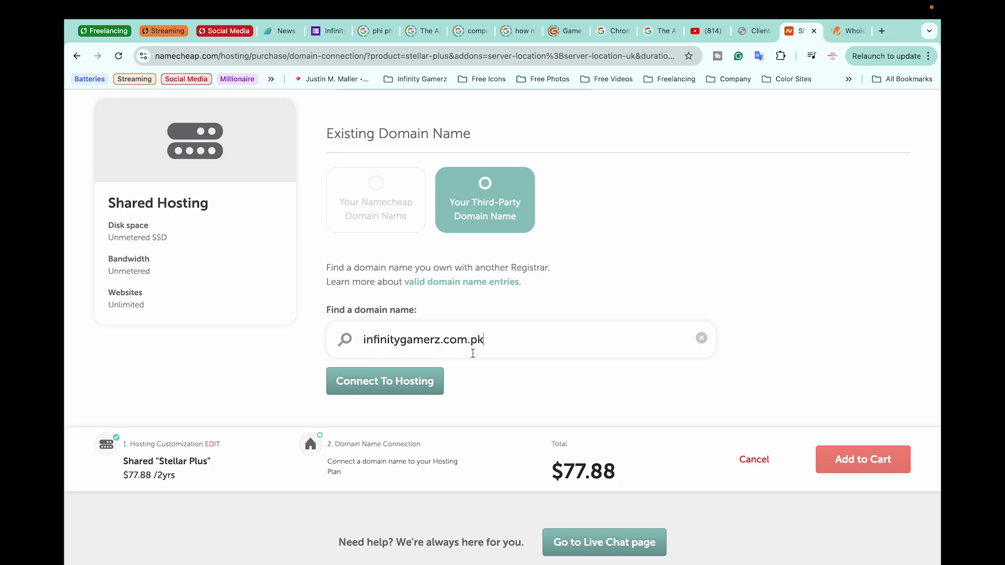
click(425, 382)
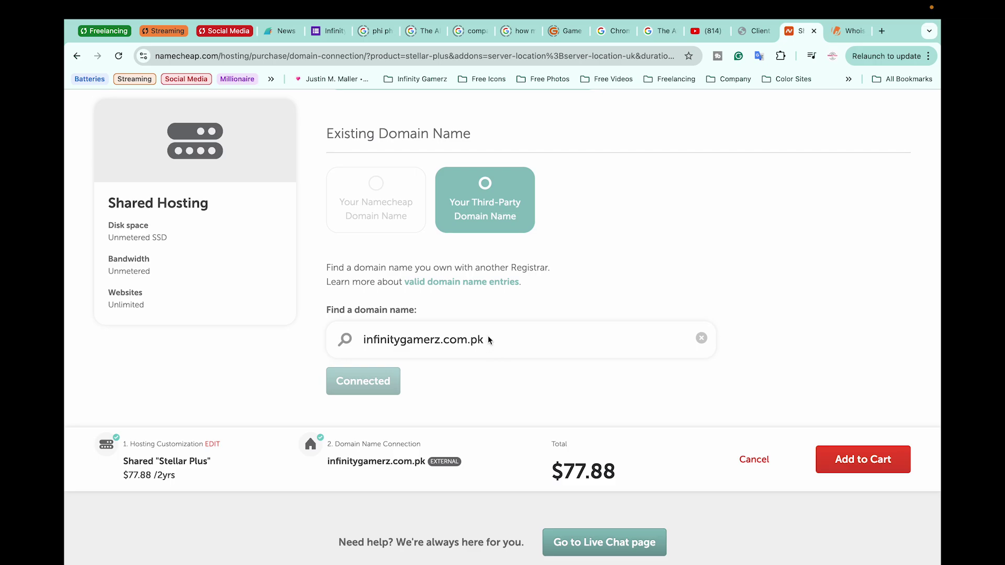
Switch to the domain registrar's client area and check the custom nameservers and the propagation time notice.
click(748, 34)
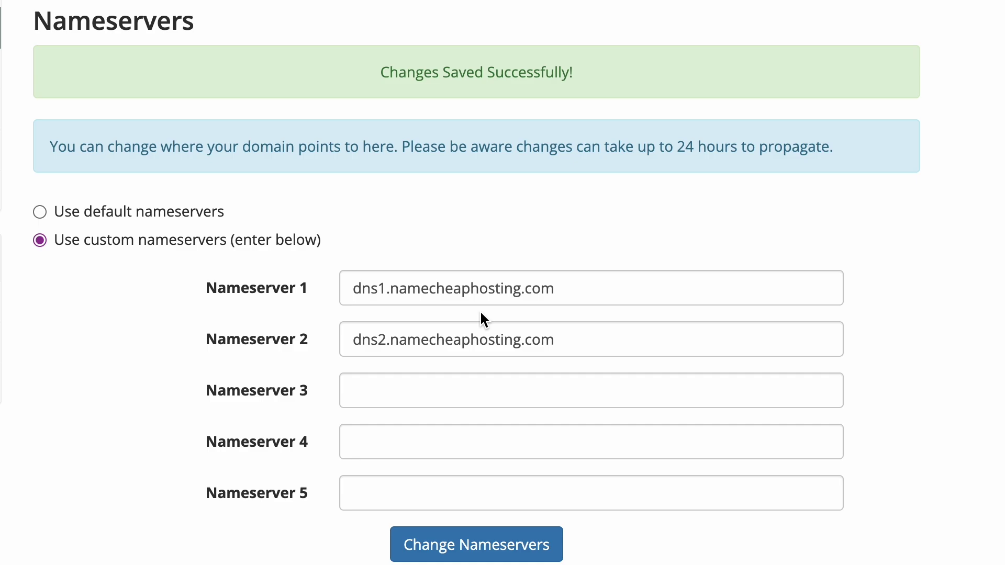
drag(677, 146, 731, 146)
click(959, 303)
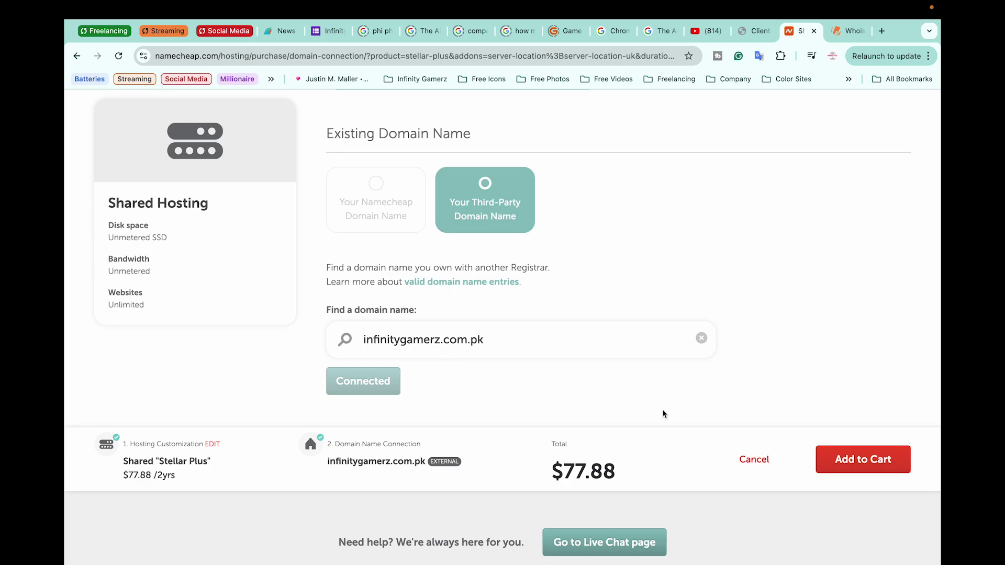
Add the Stellar Plus plan to the cart, confirm the order and go to the checkout address form.
click(890, 464)
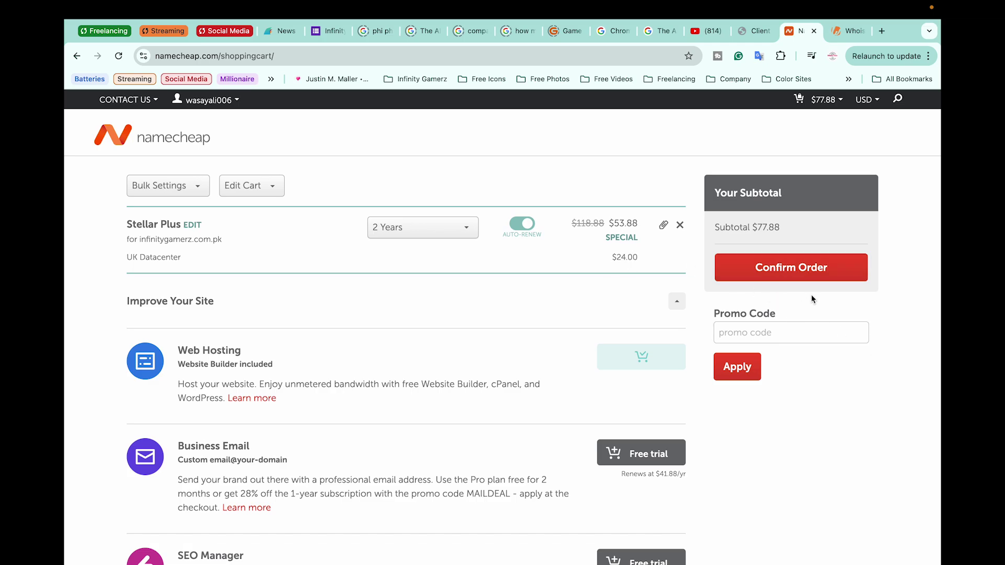
click(823, 275)
scroll(631, 404, down, 3)
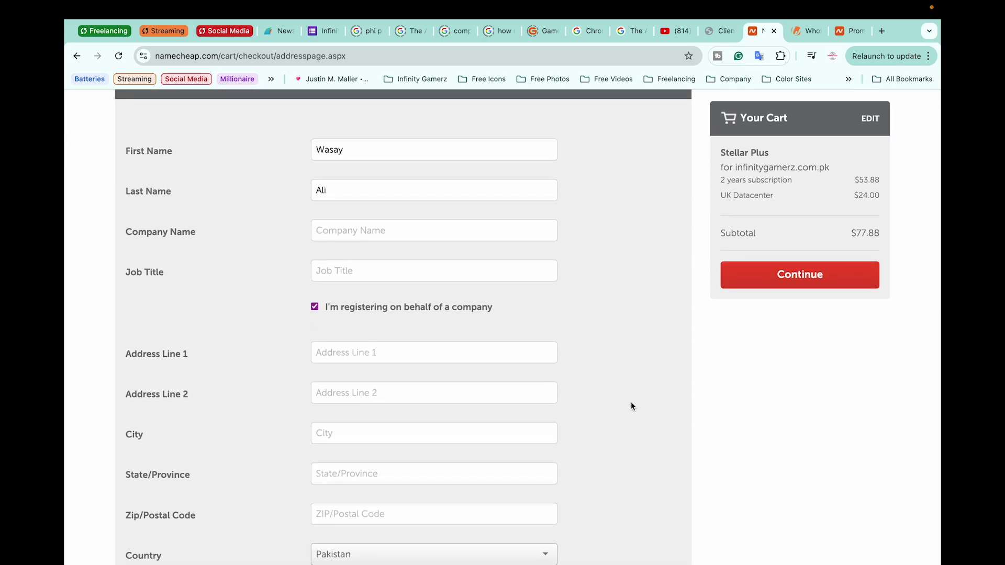
Complete the contact address and card payment details, and pay for the two-year Stellar Plus order.
scroll(631, 406, down, 5)
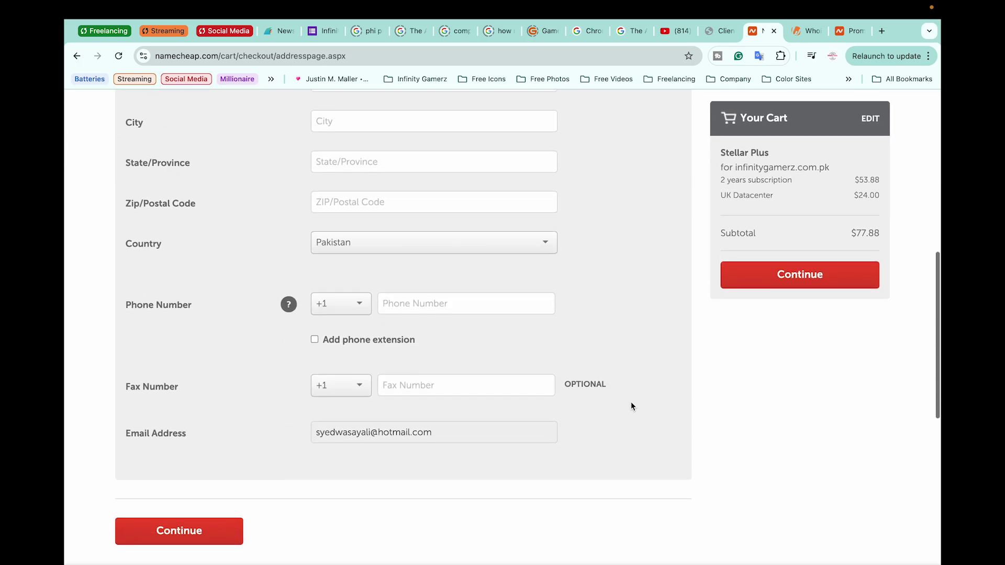
scroll(631, 406, up, 6)
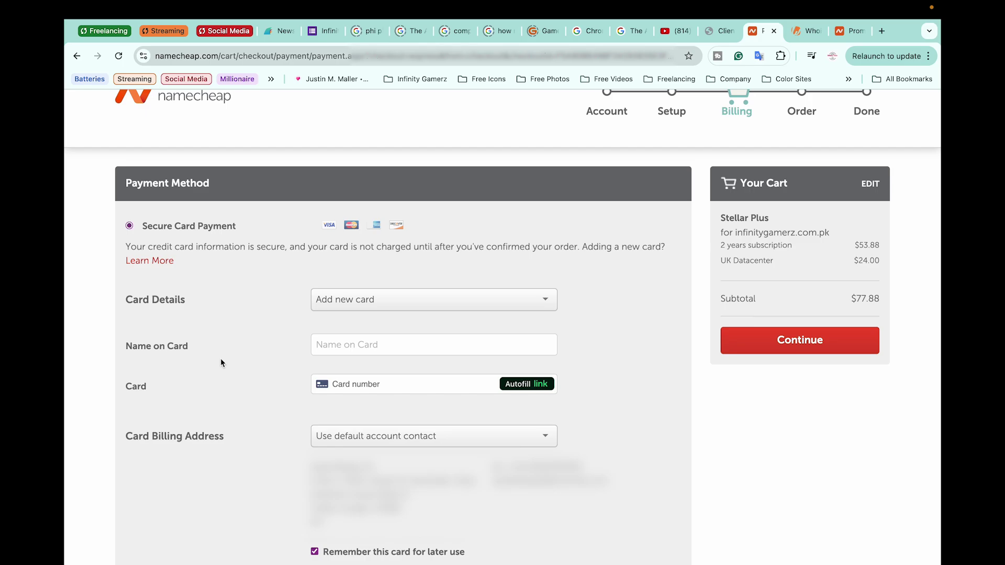
scroll(221, 362, down, 1)
scroll(640, 414, up, 3)
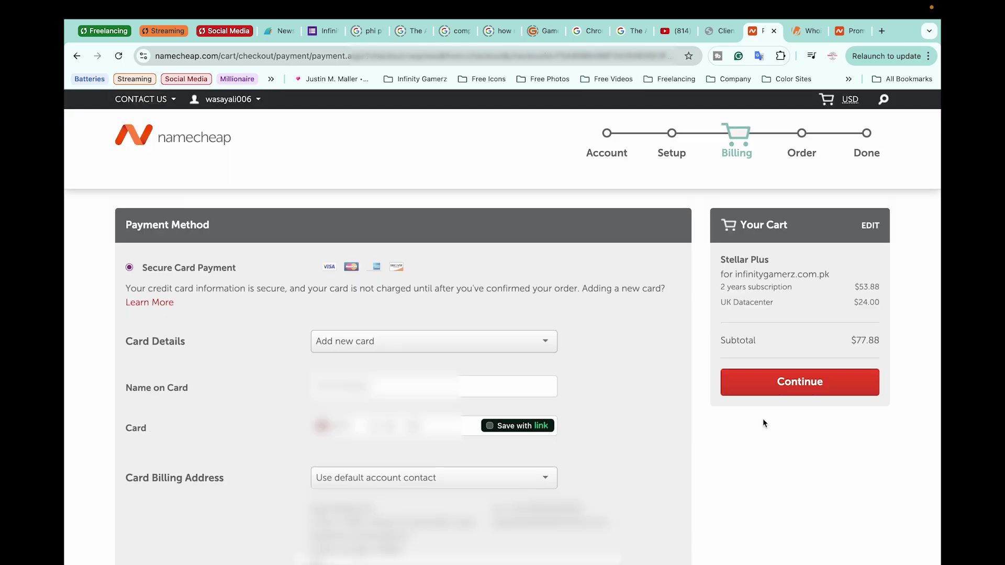
click(801, 382)
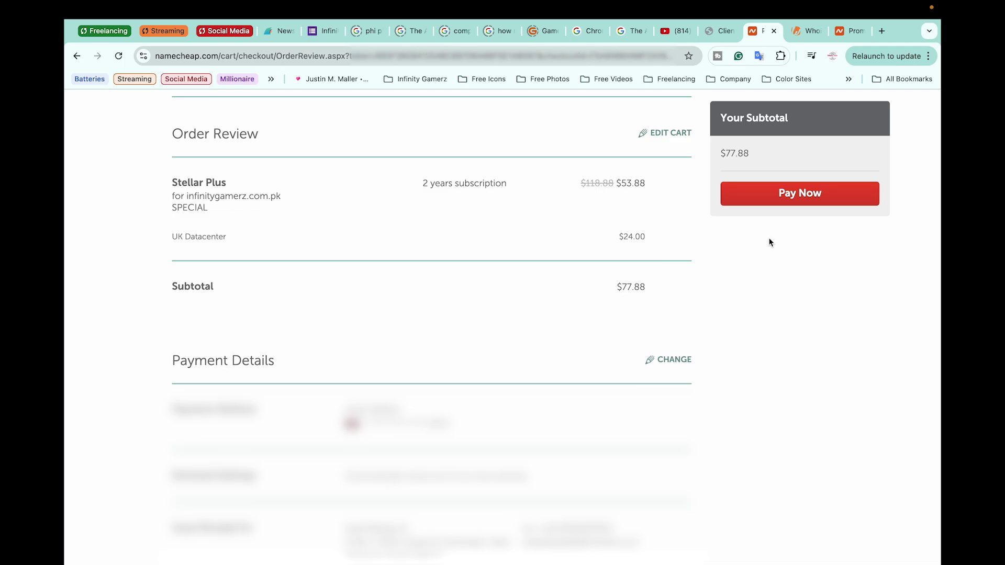
click(806, 194)
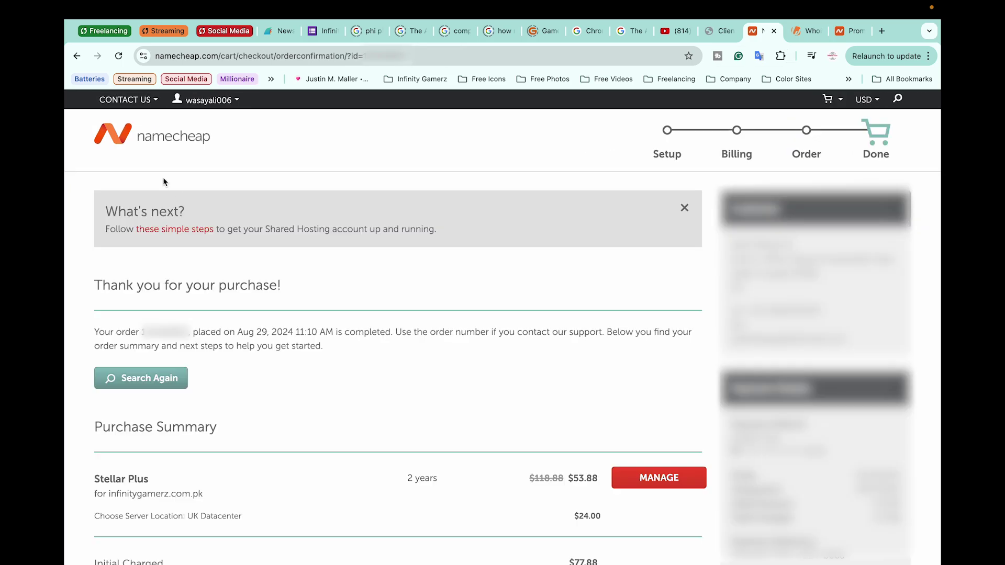
Return to the Namecheap homepage and open the account dashboard.
click(120, 139)
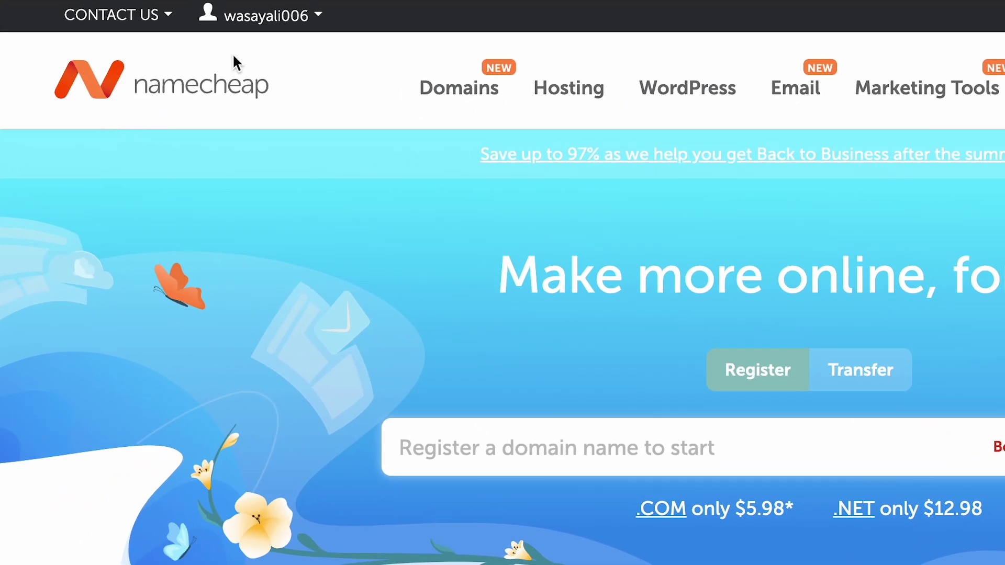
mouse_move(264, 25)
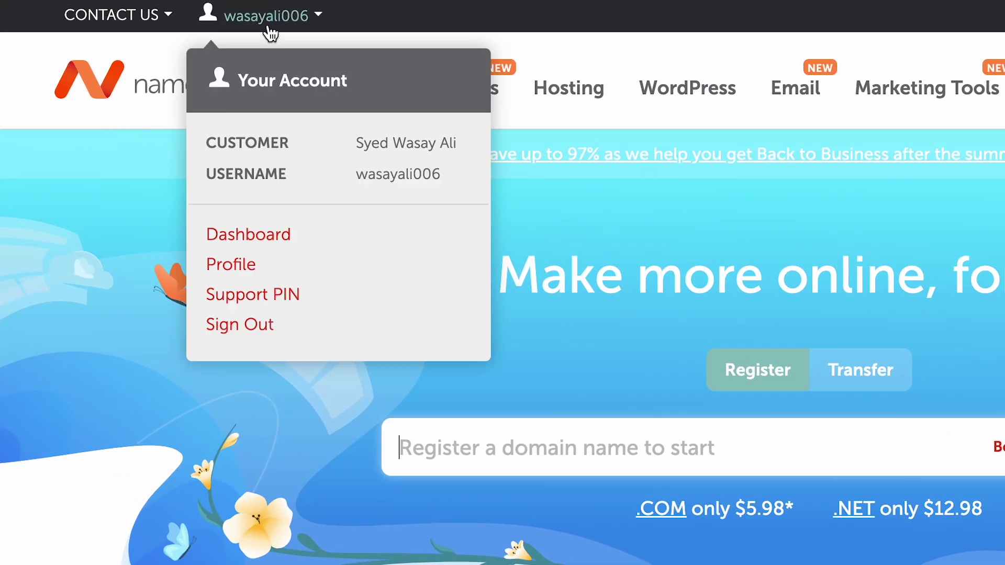
click(258, 241)
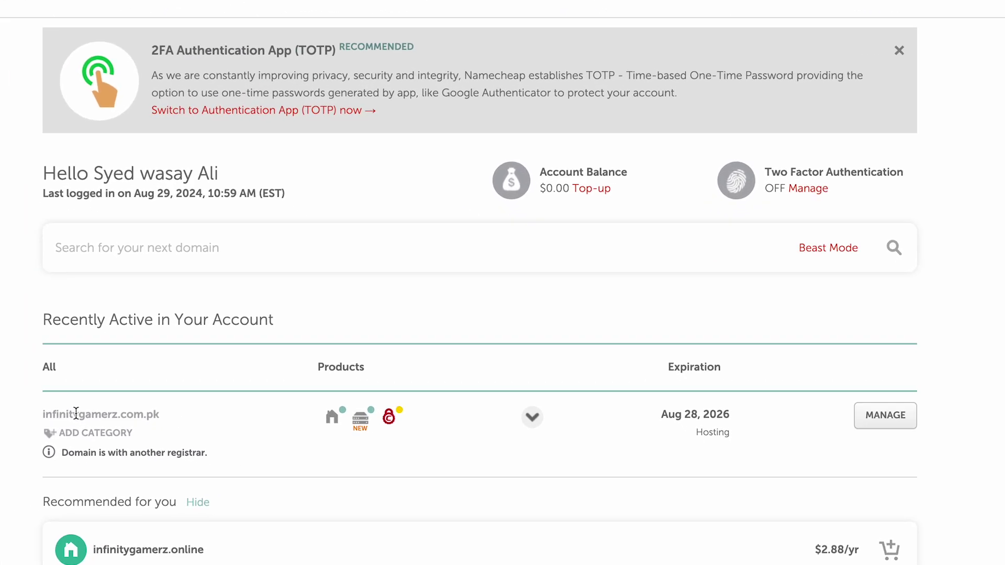
Check the details of the Stellar Plus hosting and the PositiveSSL certificate listed for infinitygamerz.com.pk.
scroll(80, 406, down, 3)
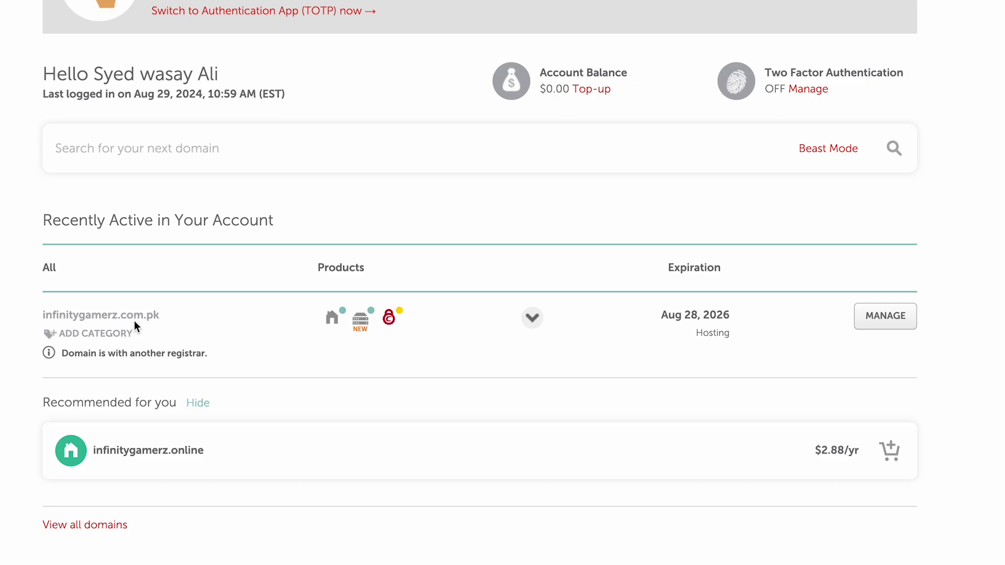
mouse_move(325, 325)
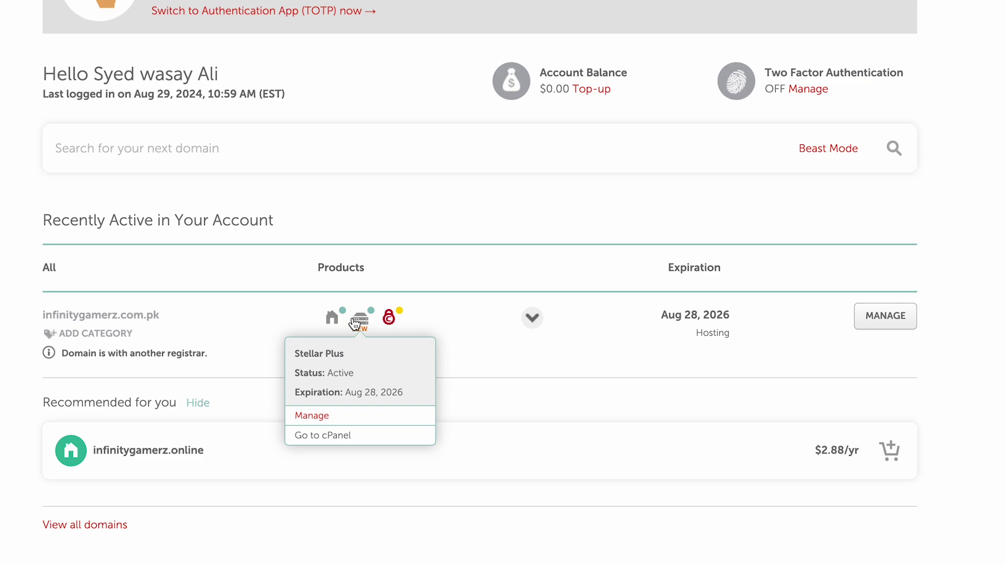
mouse_move(385, 321)
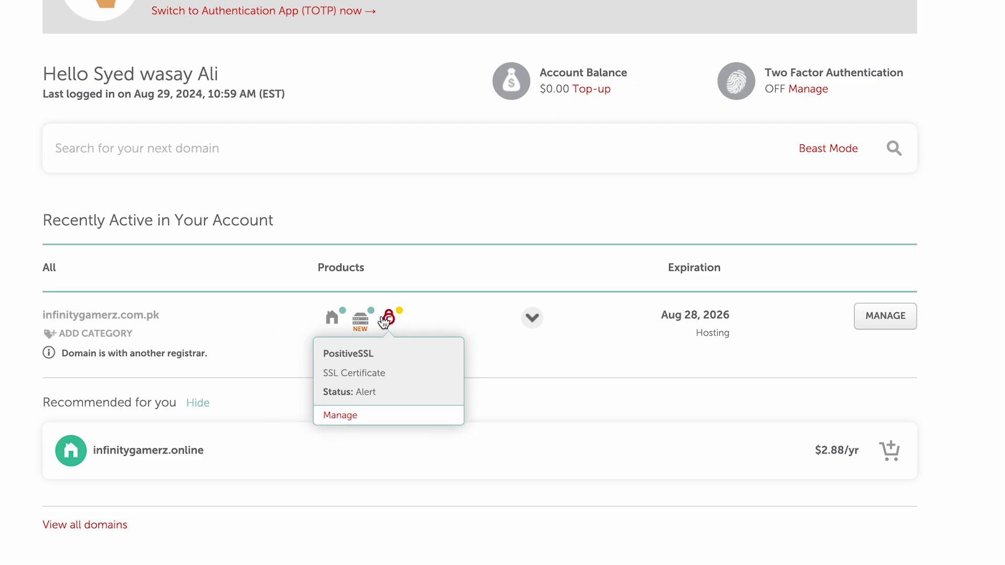